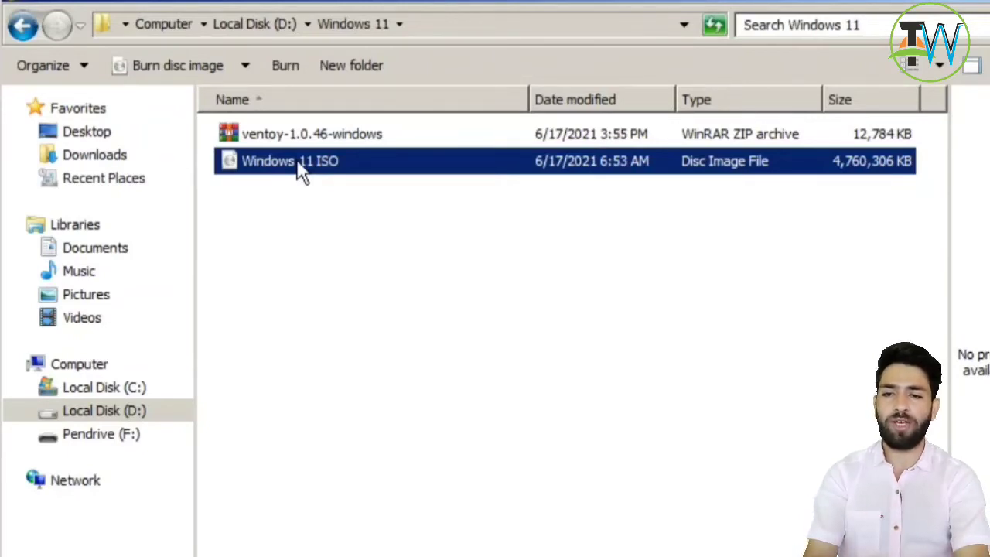
# - Check the Ventoy archive and Windows 11 ISO files, and view the ISO download links on the tnteu.in page in Chrome
pyautogui.click(298, 143)
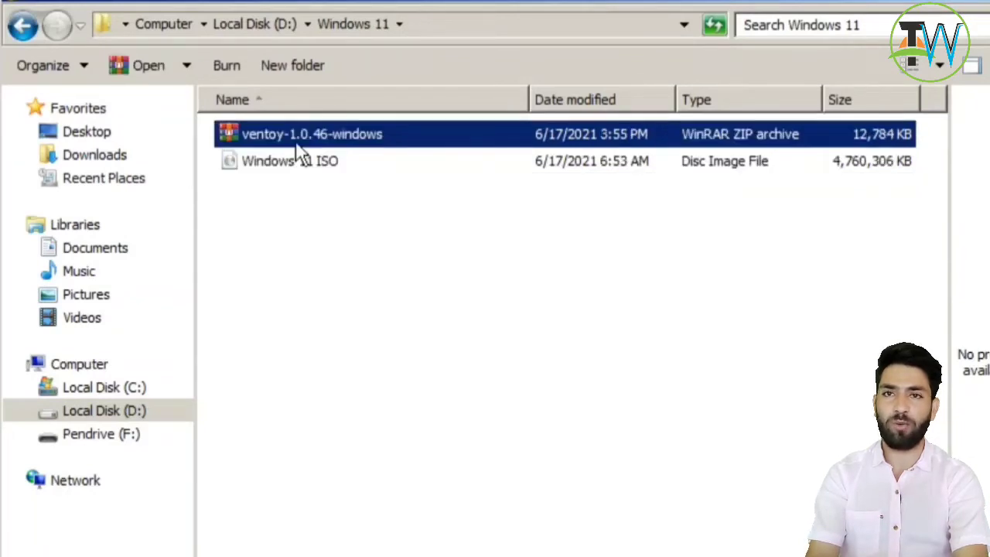
pyautogui.click(289, 160)
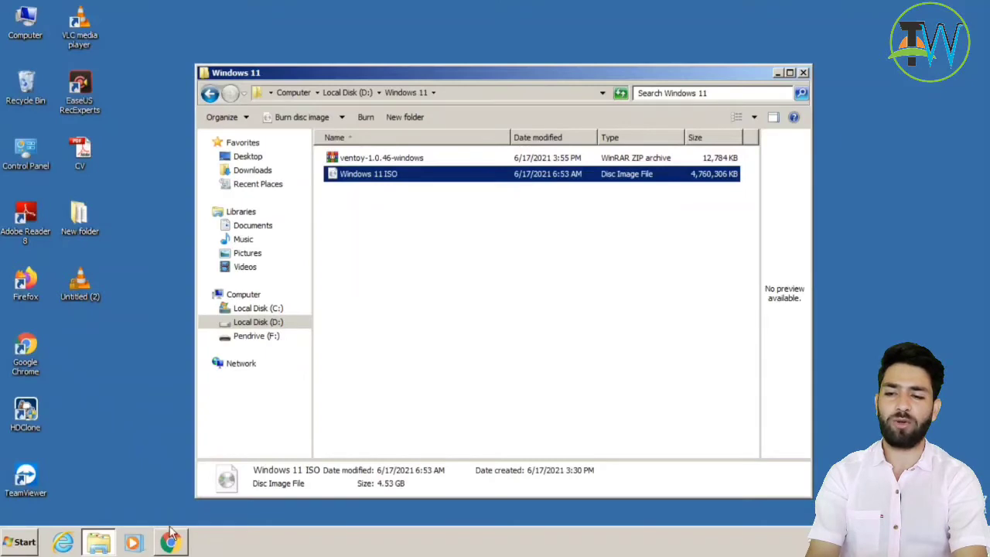
pyautogui.click(171, 541)
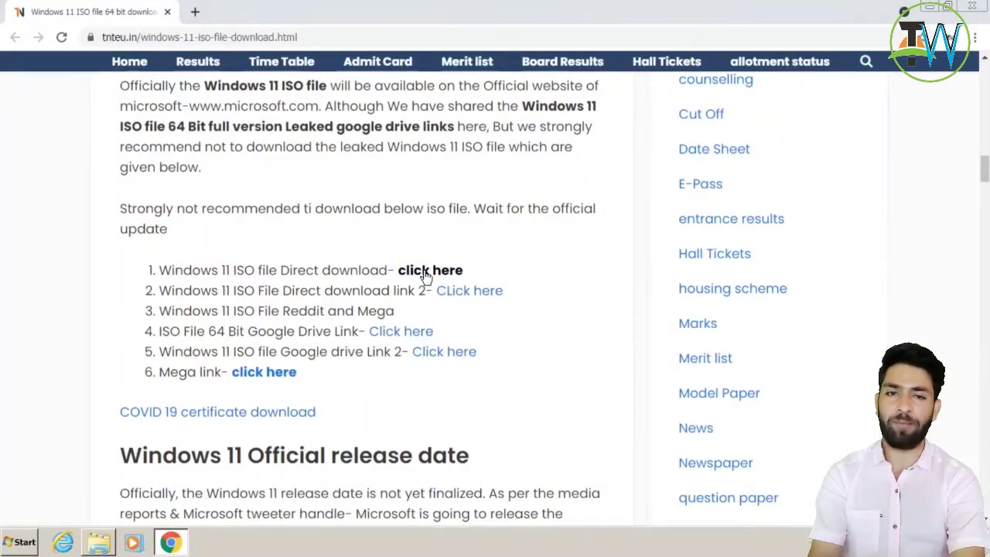
pyautogui.click(930, 9)
# - Extract the ventoy-1.0.46-windows archive directly into the Windows 11 folder
pyautogui.click(369, 160)
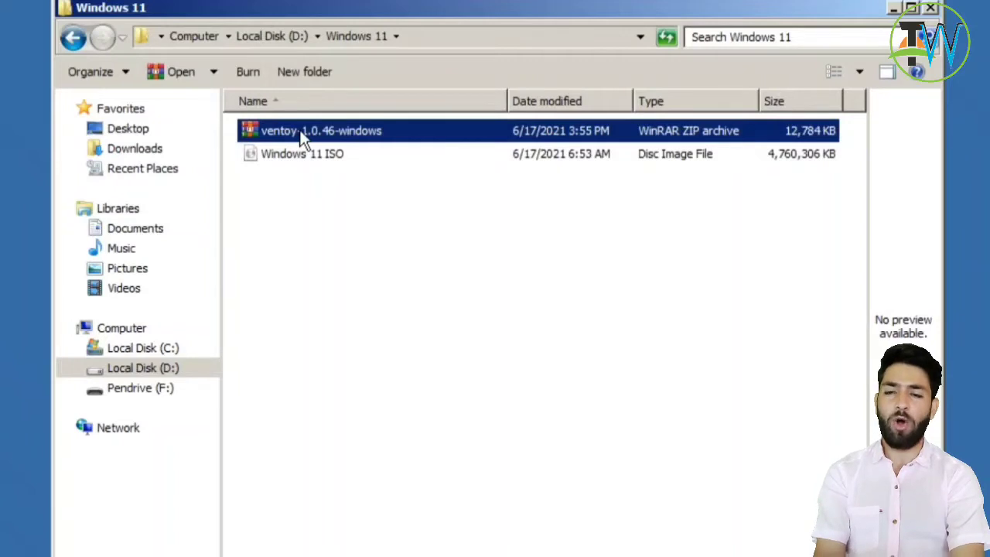
pyautogui.rightClick(304, 139)
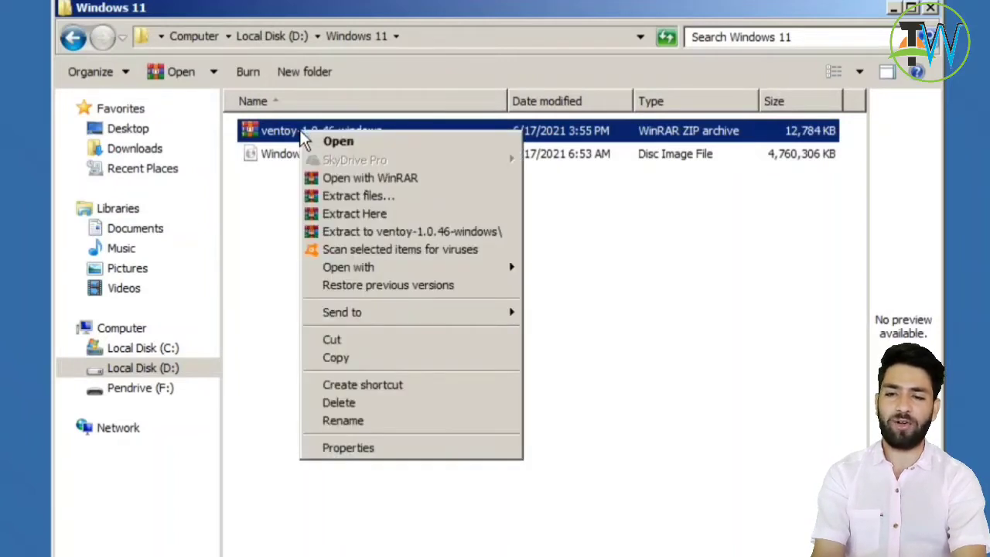
pyautogui.click(359, 216)
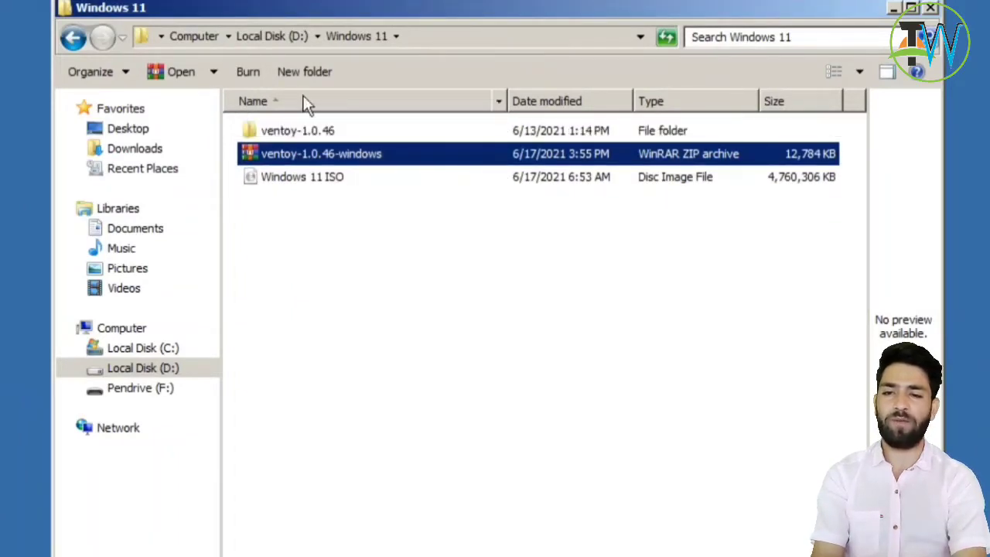
# - Launch the Ventoy2Disk application from the extracted ventoy-1.0.46 folder
pyautogui.click(287, 131)
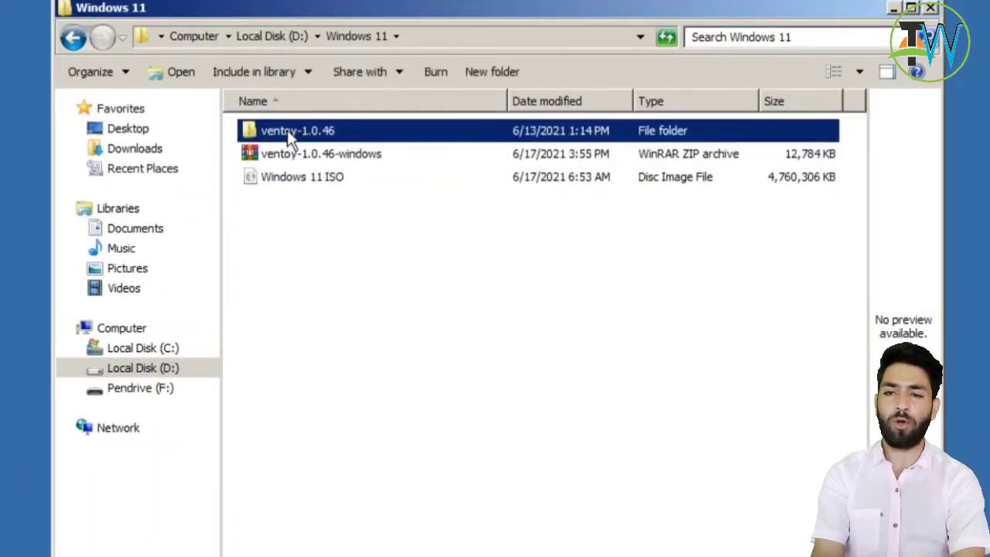
pyautogui.doubleClick(287, 130)
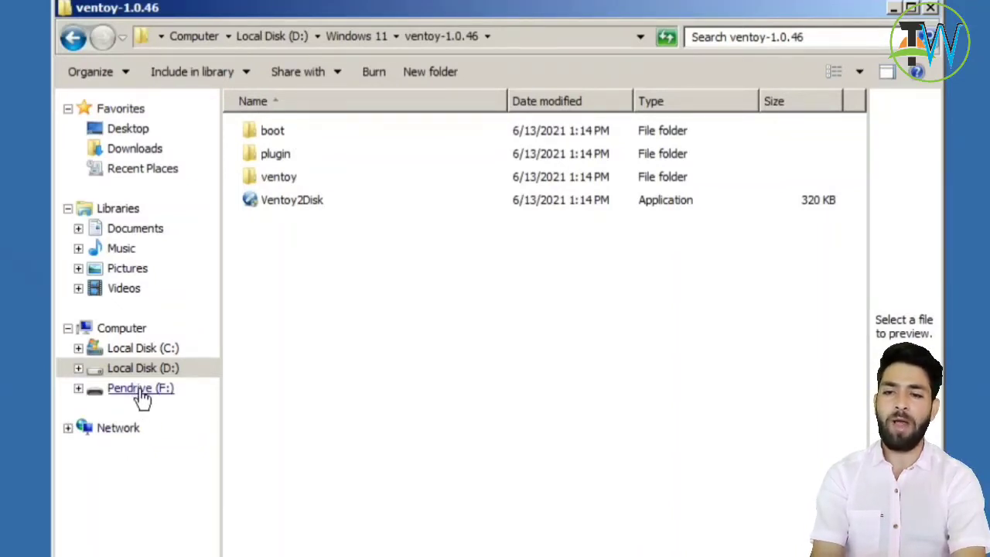
pyautogui.click(297, 203)
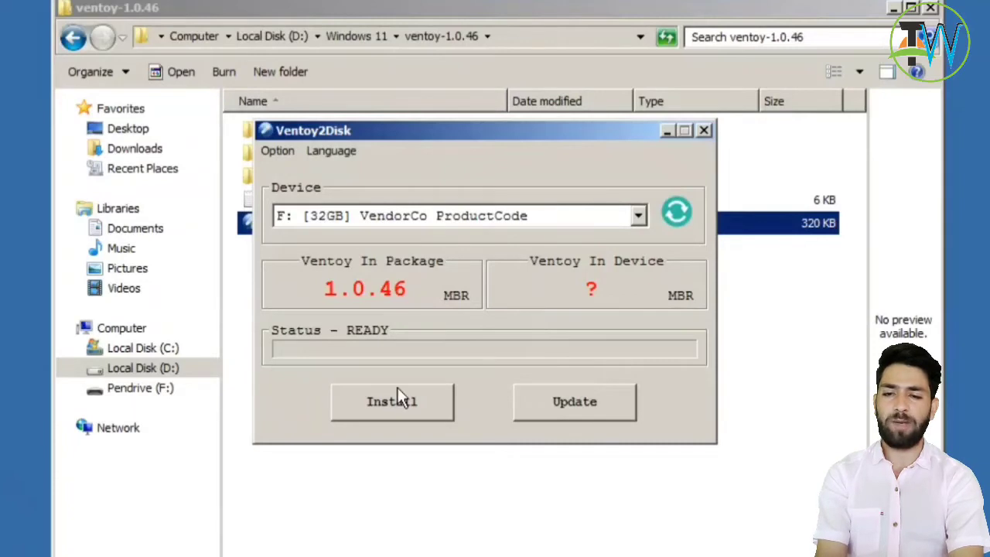
# - Install Ventoy on the 32GB F: drive, accepting both format warnings, and close Ventoy2Disk and the AutoPlay window
pyautogui.click(392, 410)
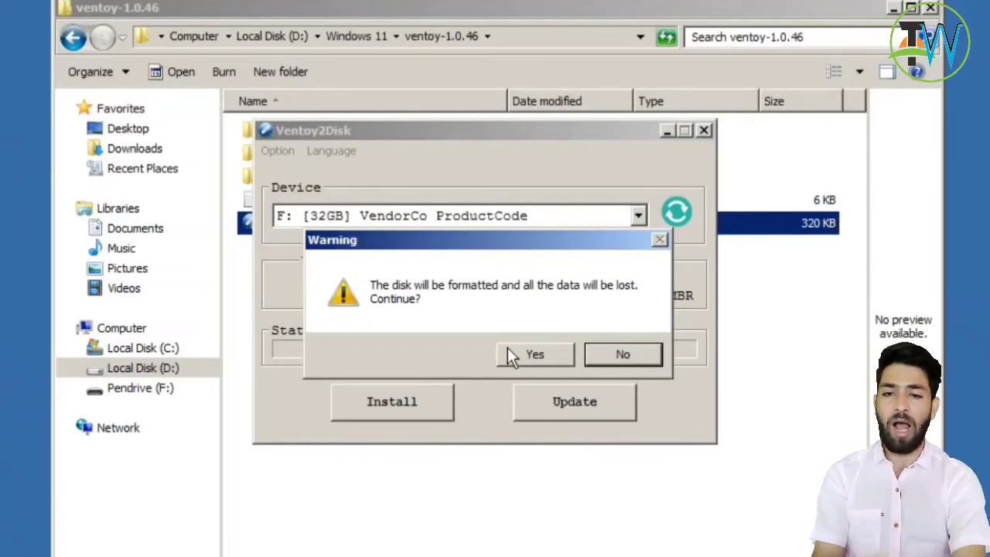
pyautogui.click(538, 353)
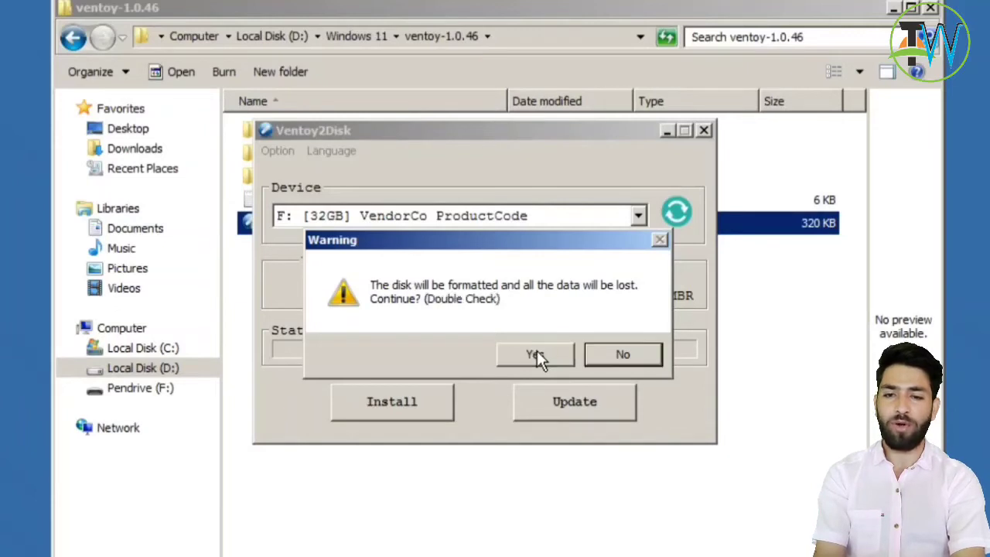
pyautogui.click(523, 350)
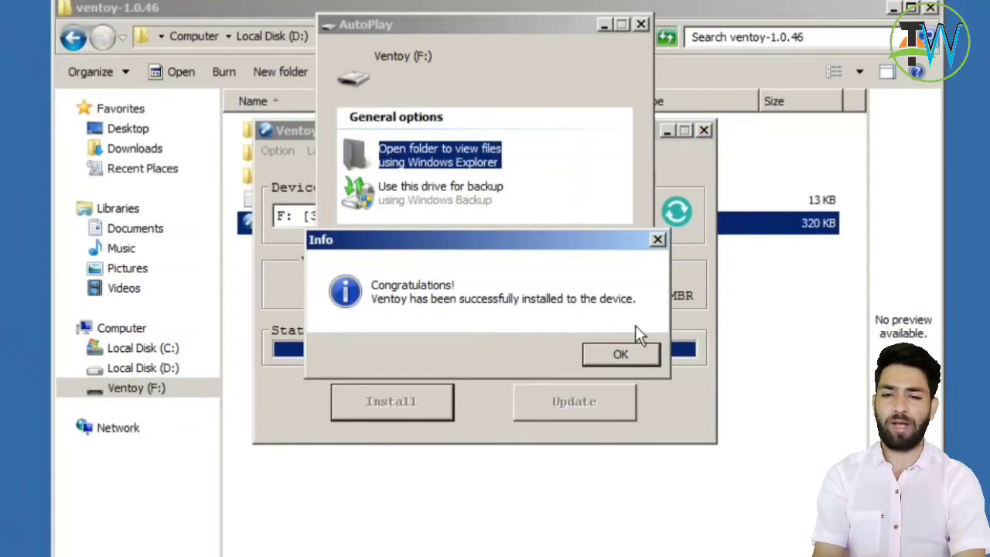
pyautogui.click(621, 355)
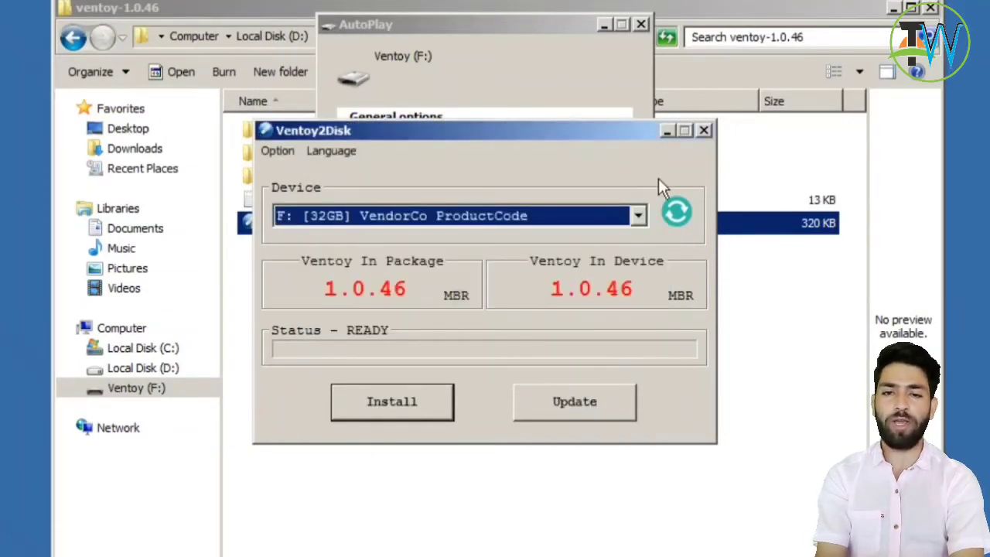
pyautogui.click(703, 133)
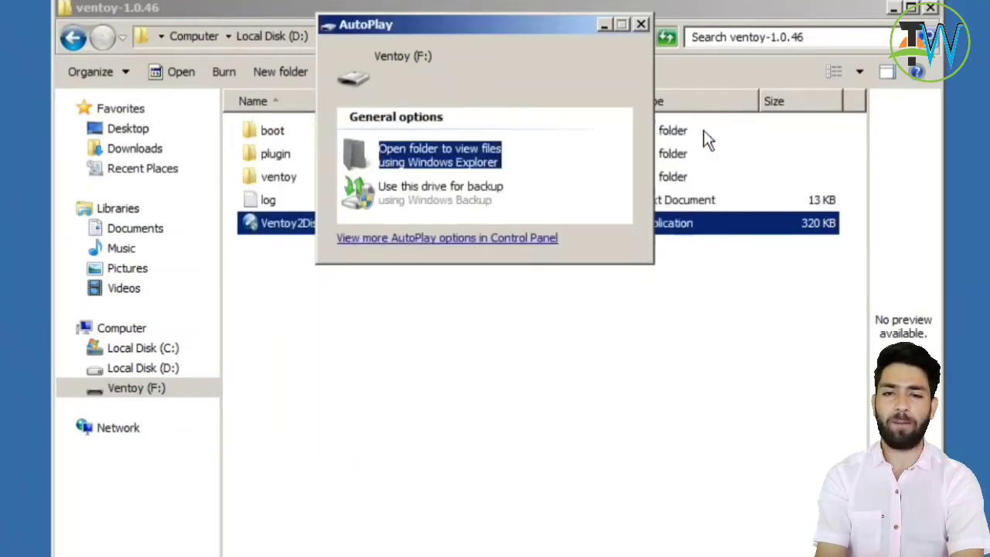
pyautogui.click(643, 25)
pyautogui.click(646, 25)
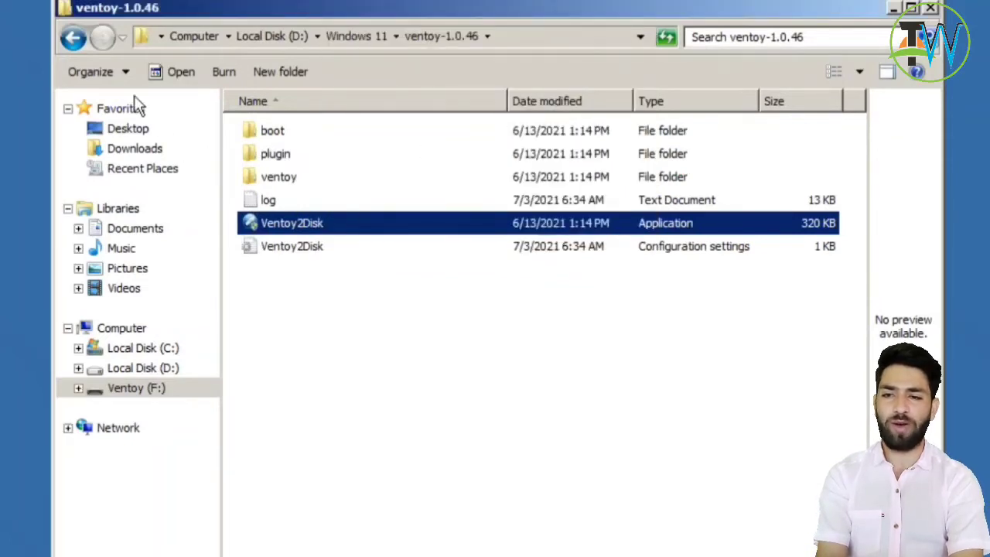
# - Copy the Windows 11 ISO file from the Windows 11 folder to the Ventoy (F:) drive
pyautogui.click(72, 41)
pyautogui.click(304, 180)
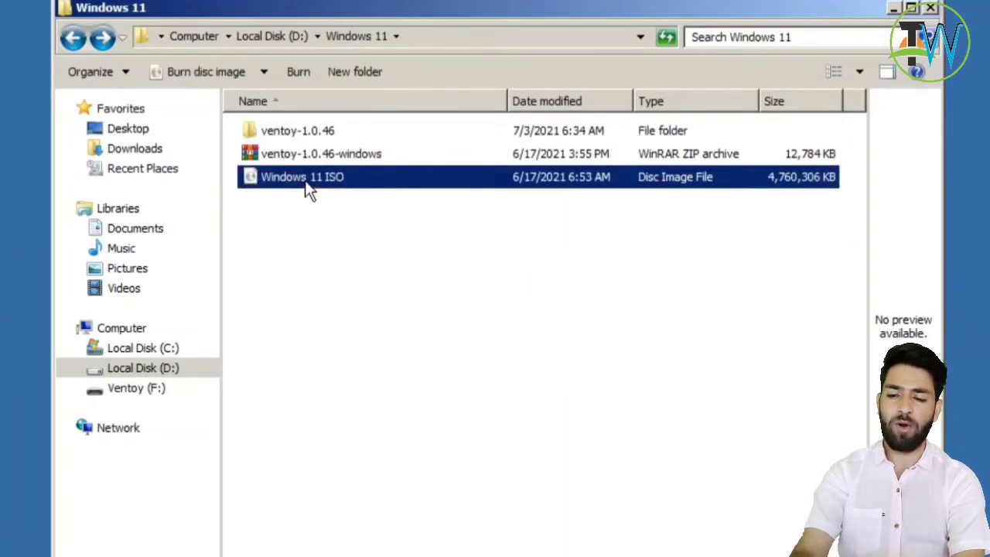
pyautogui.keyDown('ctrl'); pyautogui.click(305, 180); pyautogui.keyUp('ctrl')
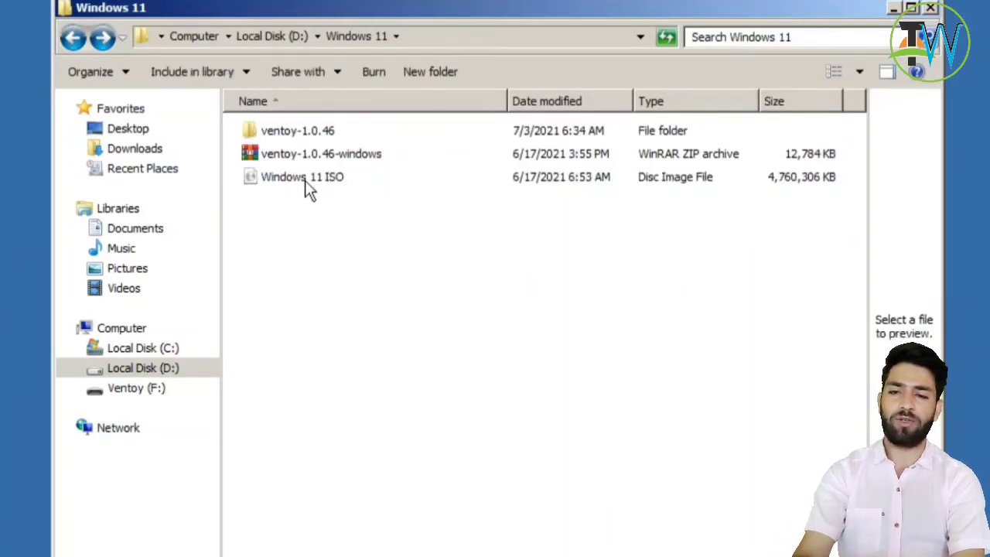
pyautogui.click(307, 186)
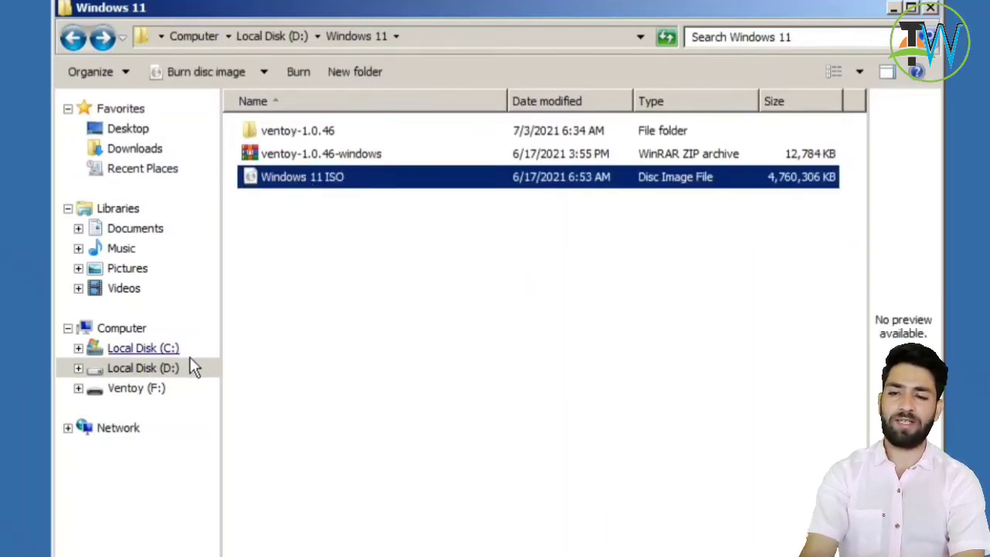
pyautogui.click(140, 389)
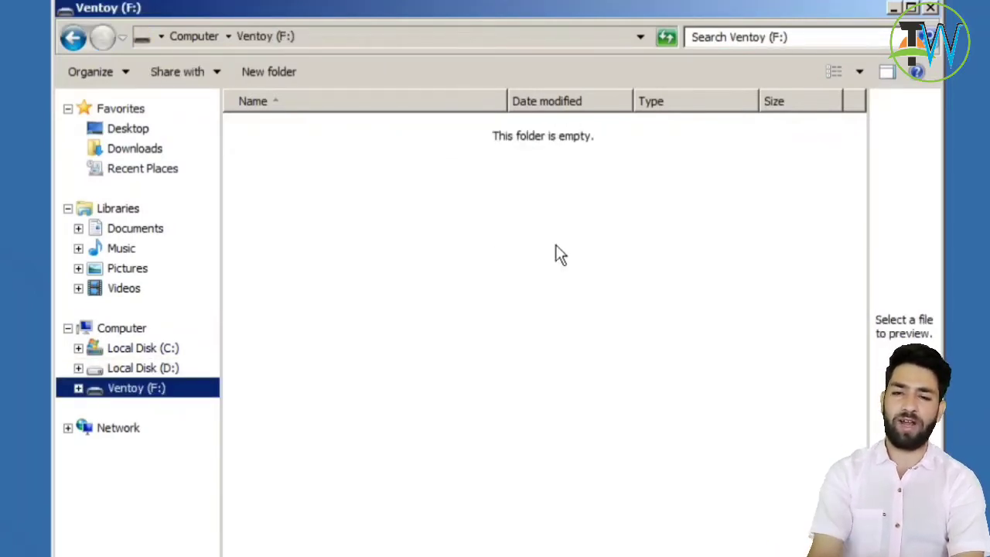
pyautogui.hotkey('ctrl', 'v')
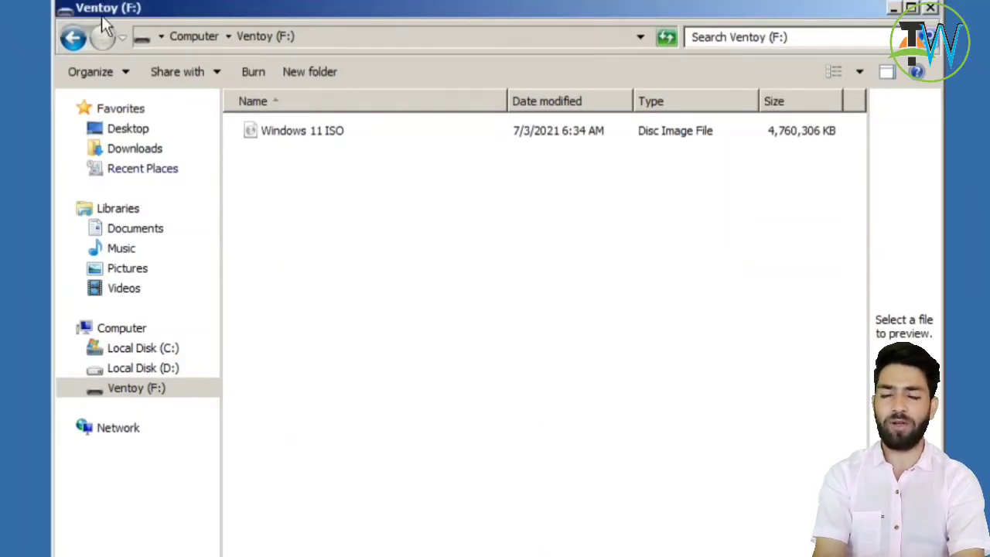
# - Return to the Windows 11 folder on Local Disk (D:) and extract the Windows 11 ISO contents directly into it
pyautogui.click(73, 37)
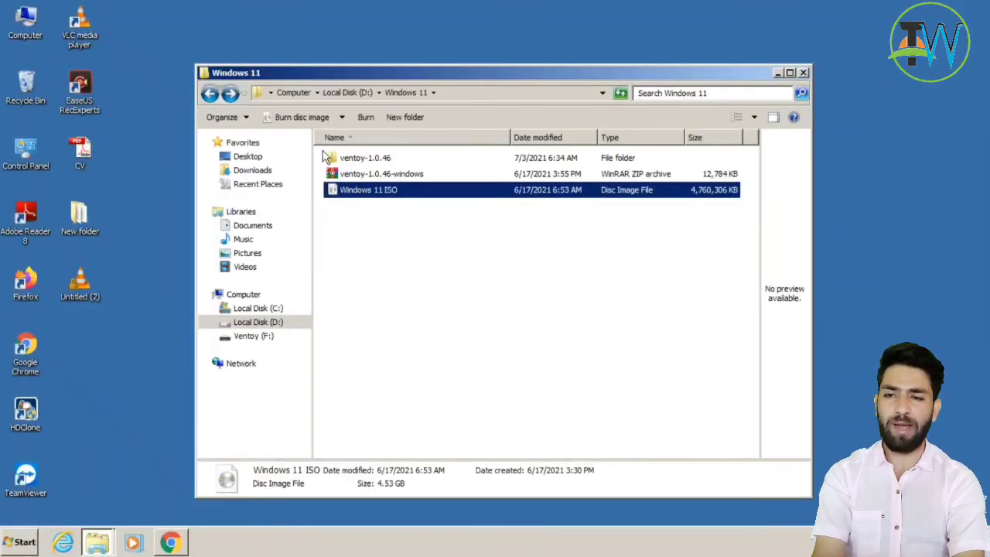
pyautogui.click(210, 94)
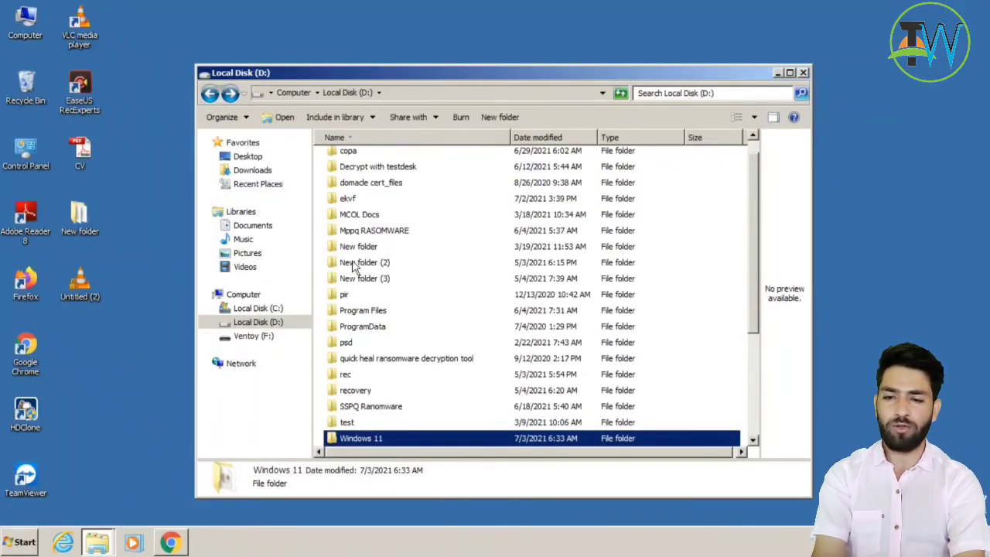
pyautogui.doubleClick(401, 439)
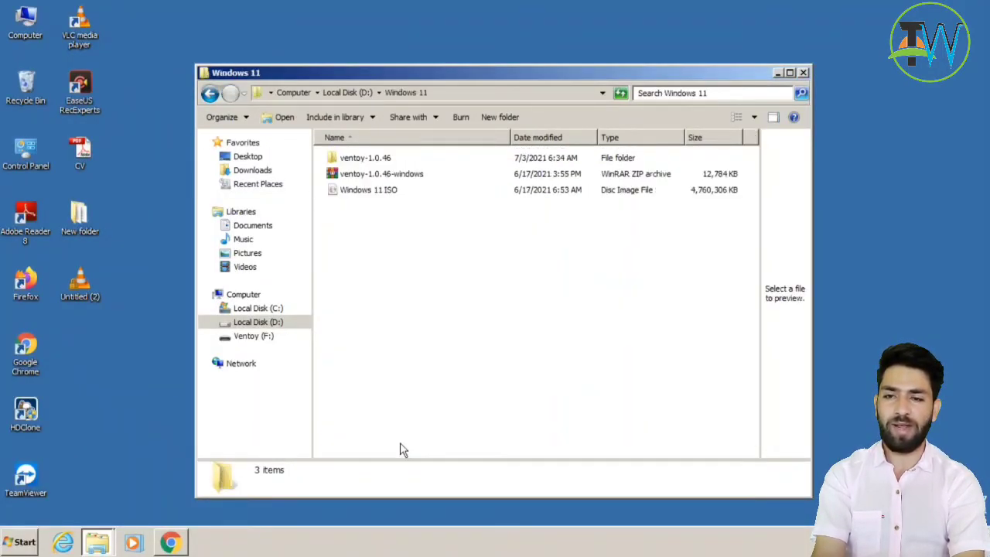
pyautogui.click(381, 197)
pyautogui.rightClick(380, 199)
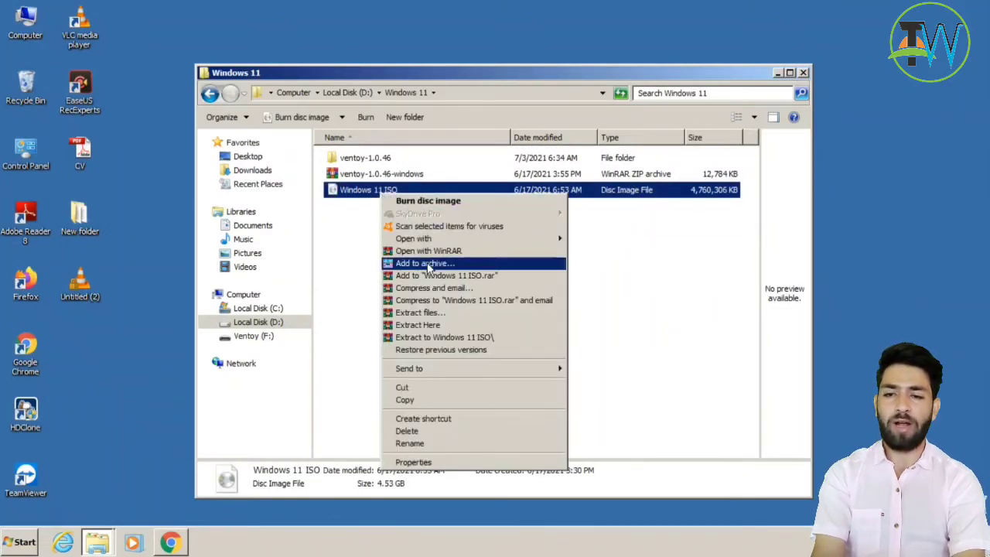
pyautogui.click(432, 326)
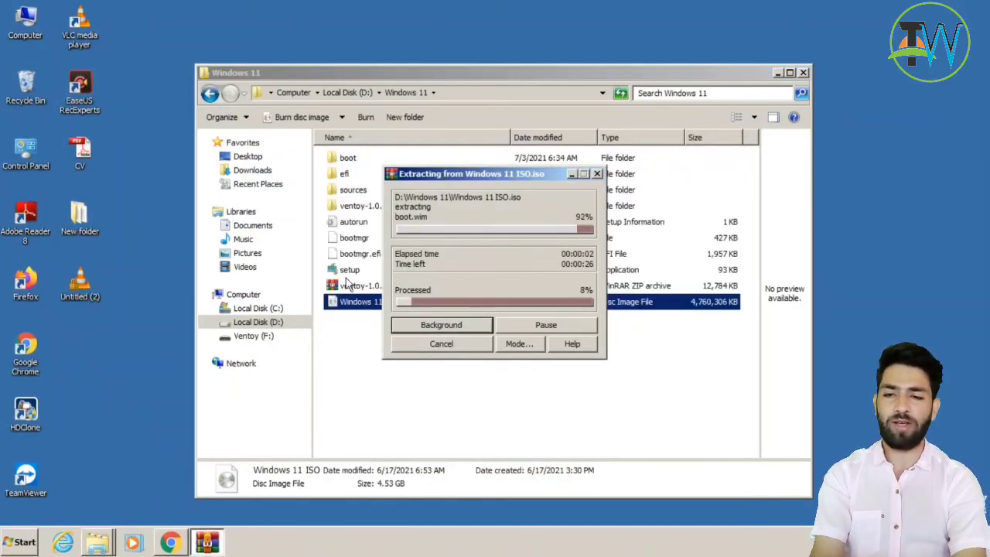
# - Select the extracted setup application in the Windows 11 folder and bring up its available actions
pyautogui.click(352, 272)
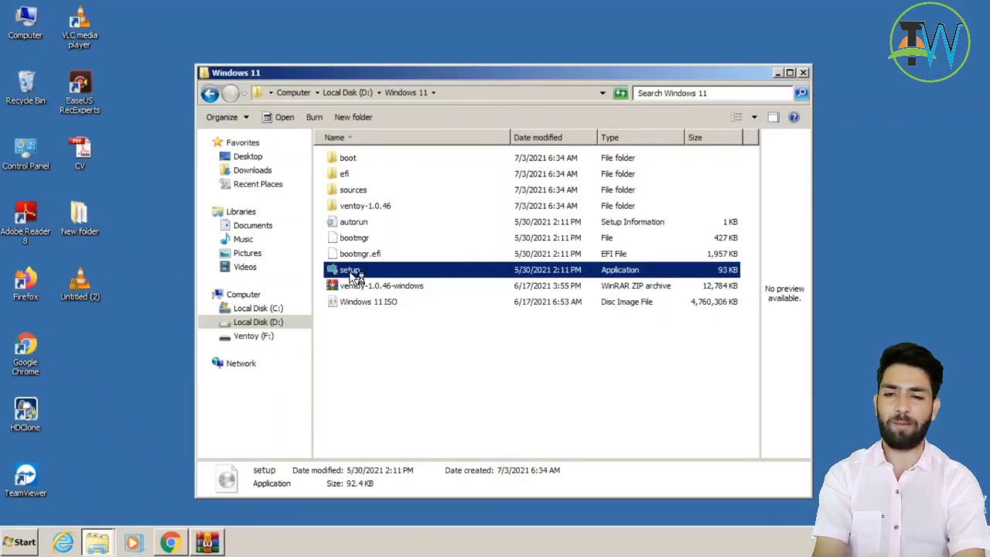
pyautogui.rightClick(356, 275)
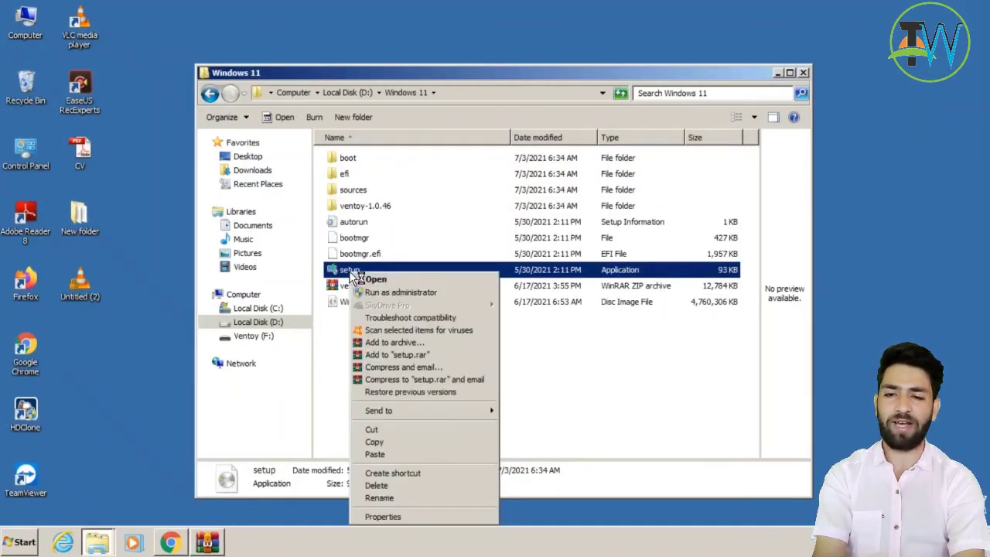